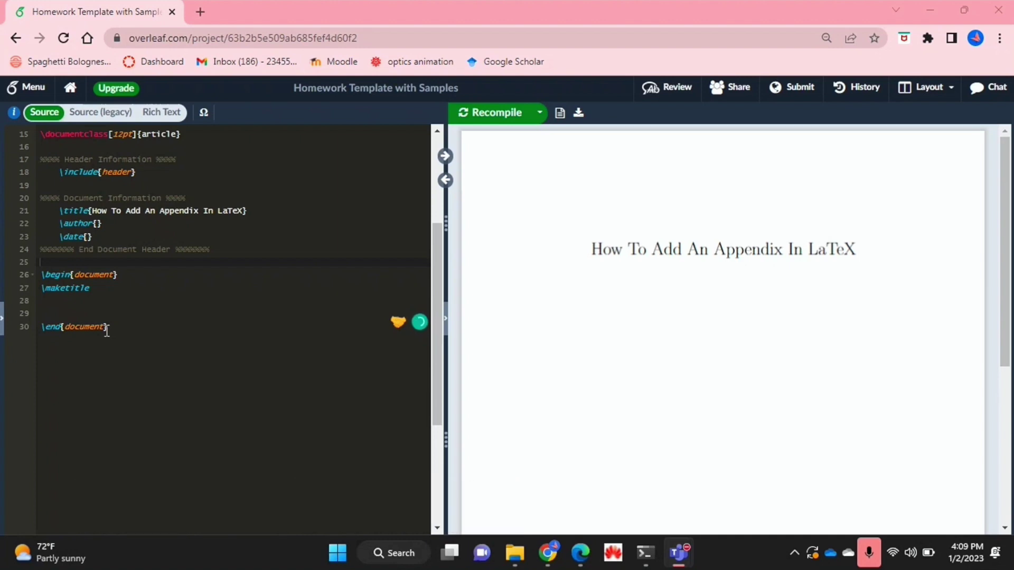
Step: Open a blank line below \maketitle in the book-class document
{"action": "left_click", "coordinate": [141, 288]}
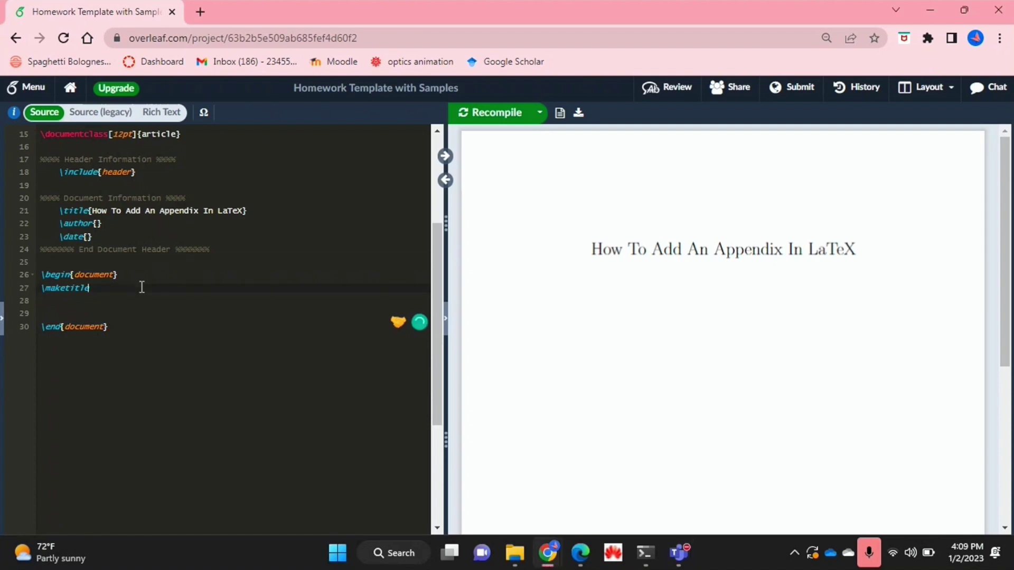
{"action": "key", "text": "Return"}
{"action": "key", "text": "Return"}
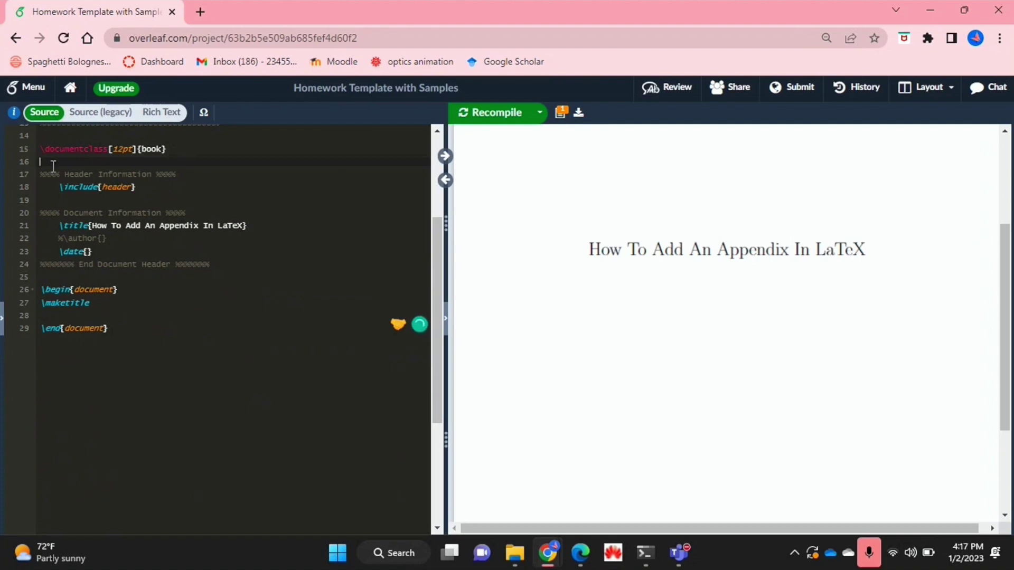
Step: Add \usepackage{appendix} after \documentclass{book} and open blank lines below \maketitle
{"action": "double_click", "coordinate": [144, 147]}
{"action": "left_click", "coordinate": [161, 148]}
{"action": "key", "text": "Return"}
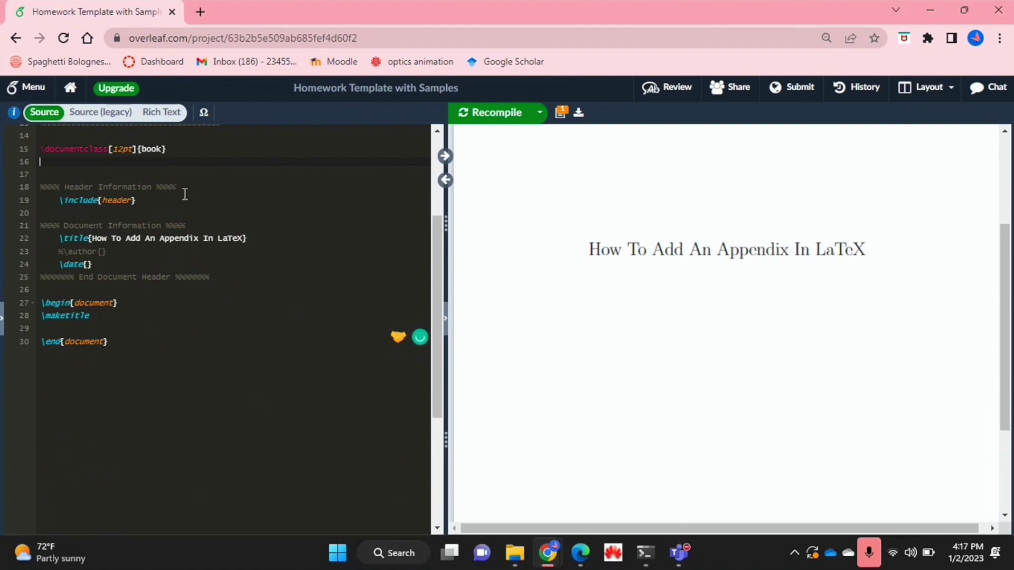
{"action": "type", "text": "\\use"}
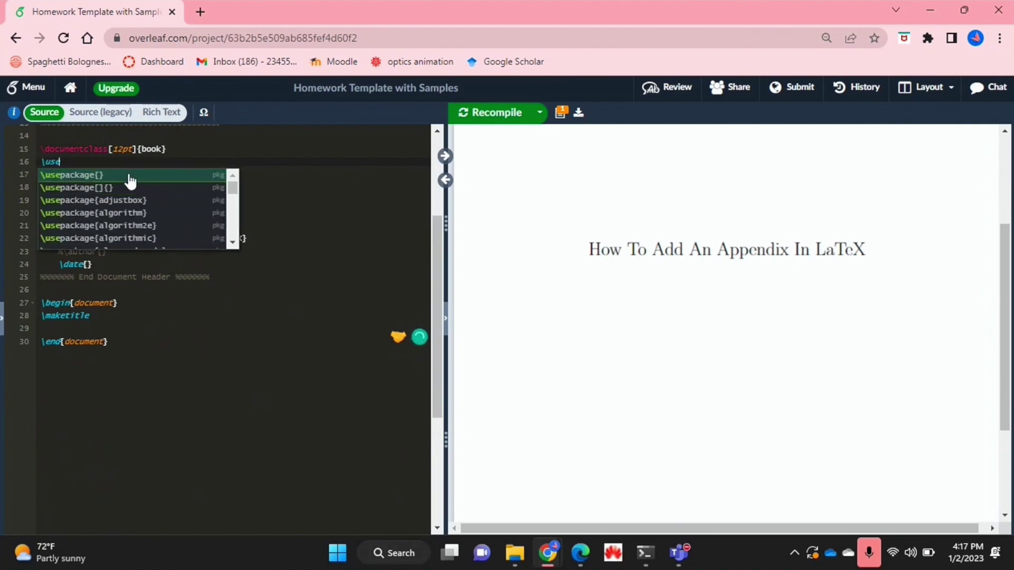
{"action": "left_click", "coordinate": [130, 179]}
{"action": "type", "text": "appen"}
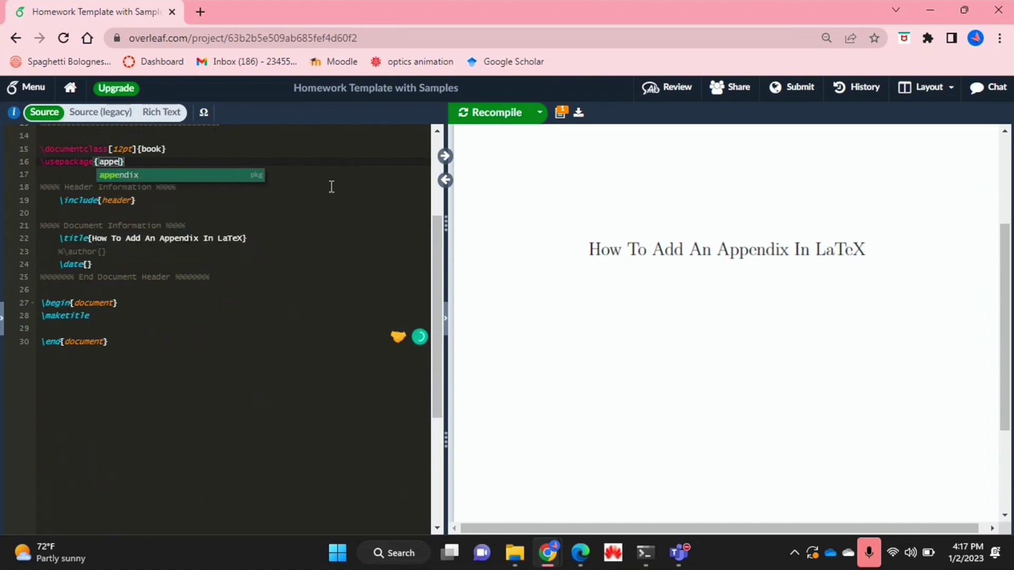
{"action": "left_click", "coordinate": [229, 175]}
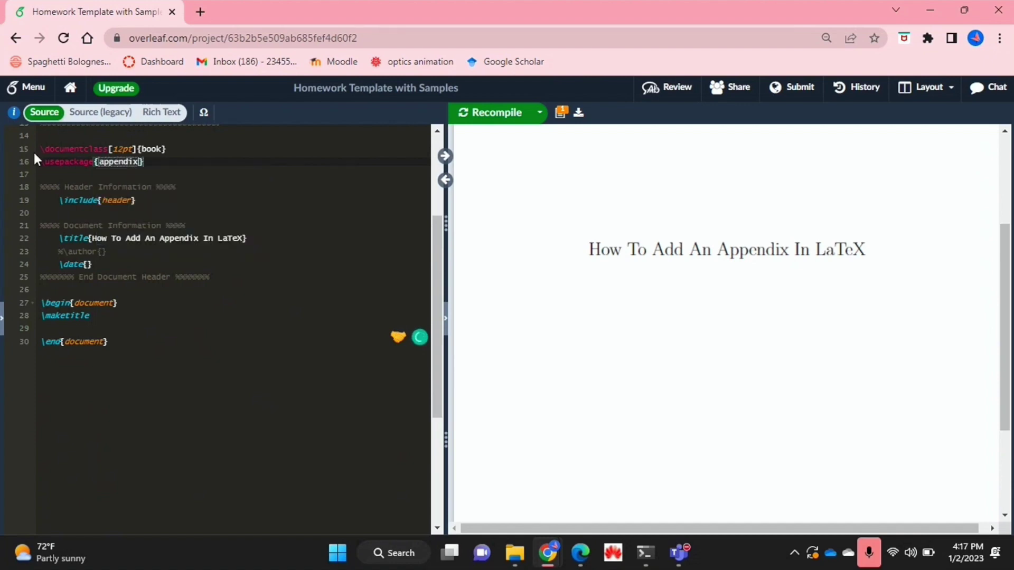
{"action": "left_click", "coordinate": [300, 180]}
{"action": "left_click", "coordinate": [143, 317]}
{"action": "key", "text": "Return"}
{"action": "key", "text": "Return"}
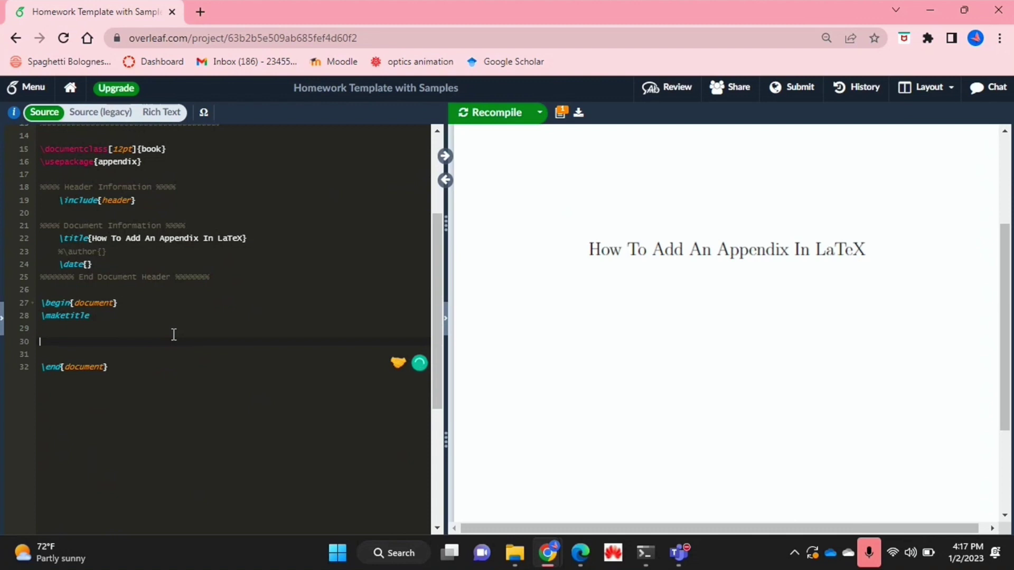
{"action": "type", "text": "\\appendix"}
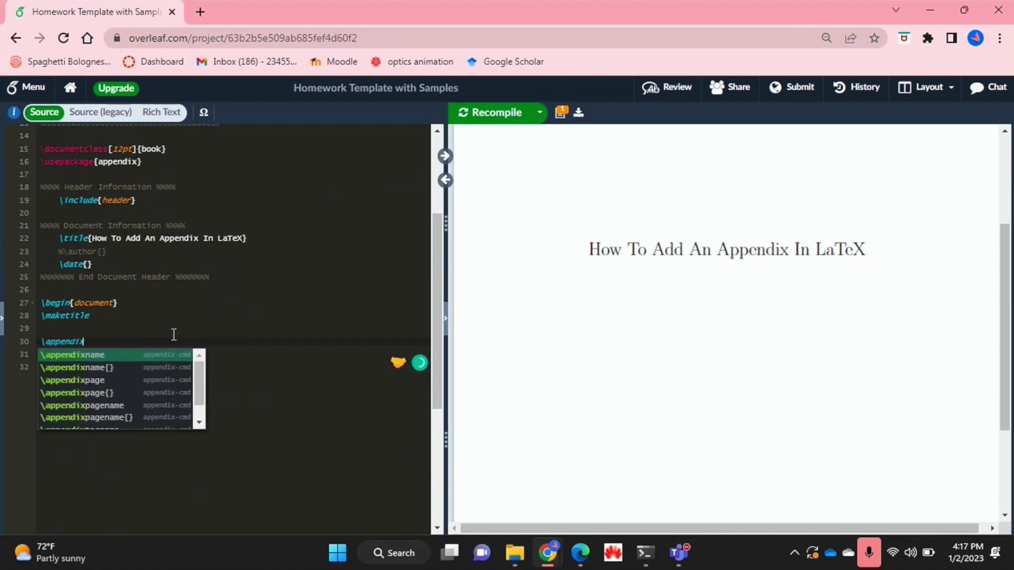
Step: Insert \appendix below \maketitle, then \chapter{First} a few lines later
{"action": "key", "text": "Return"}
{"action": "key", "text": "BackSpace"}
{"action": "key", "text": "BackSpace"}
{"action": "key", "text": "BackSpace"}
{"action": "key", "text": "BackSpace"}
{"action": "key", "text": "Return"}
{"action": "key", "text": "Return"}
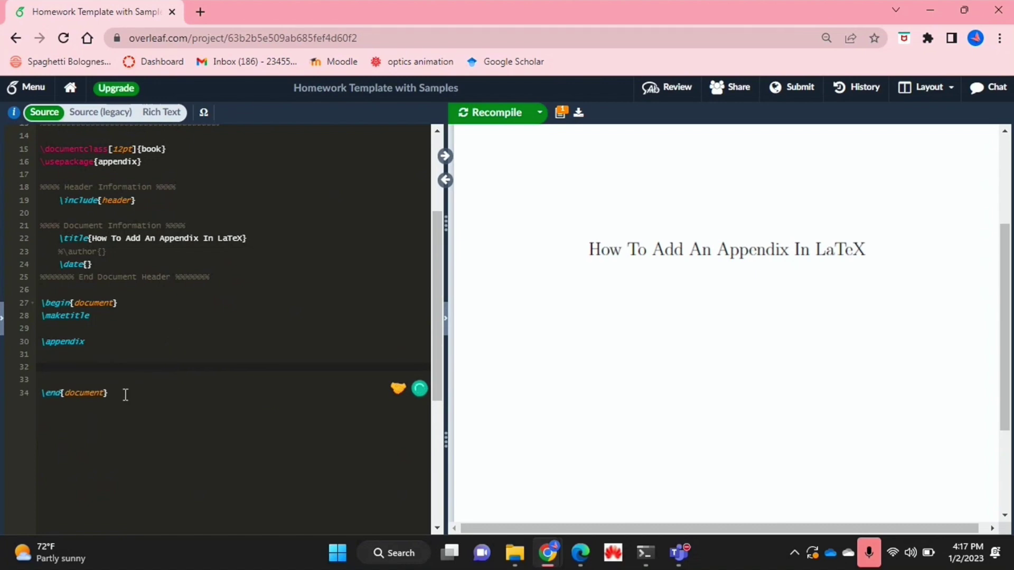
{"action": "scroll", "coordinate": [124, 395], "scroll_direction": "down", "scroll_amount": 1}
{"action": "scroll", "coordinate": [125, 395], "scroll_direction": "down", "scroll_amount": 2}
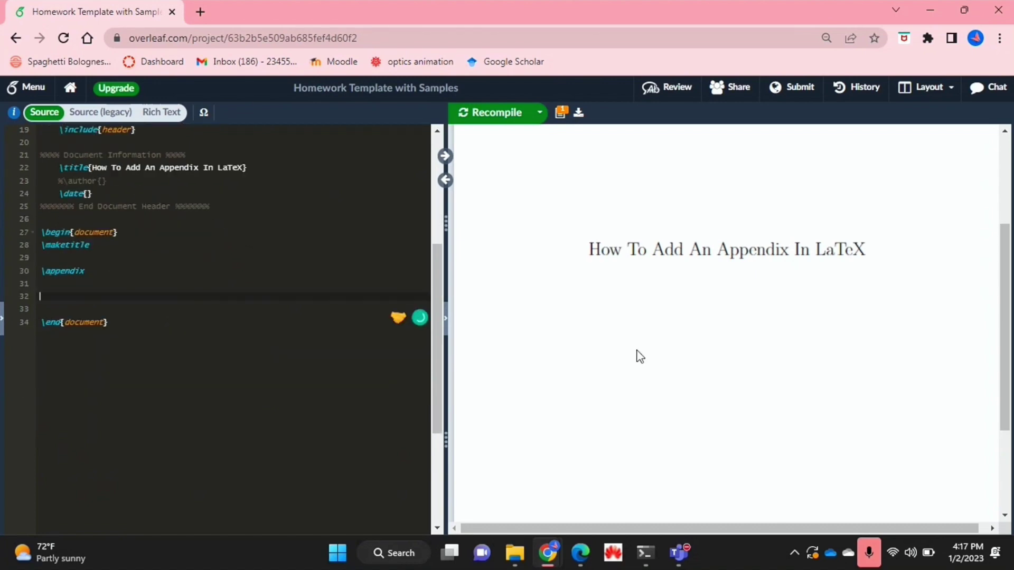
{"action": "type", "text": "\\chap"}
{"action": "key", "text": "Return"}
{"action": "type", "text": "First"}
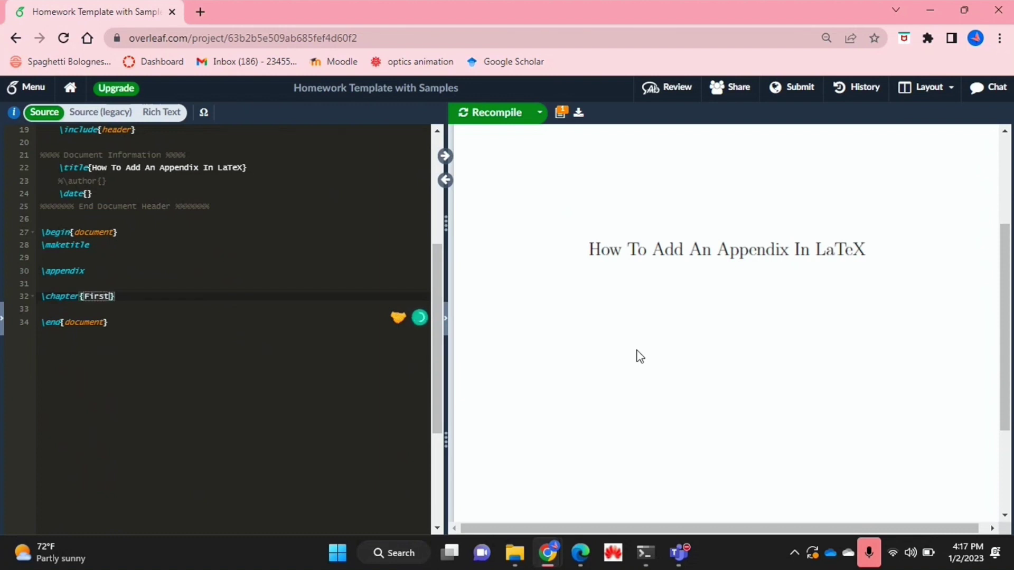
{"action": "left_click", "coordinate": [309, 314]}
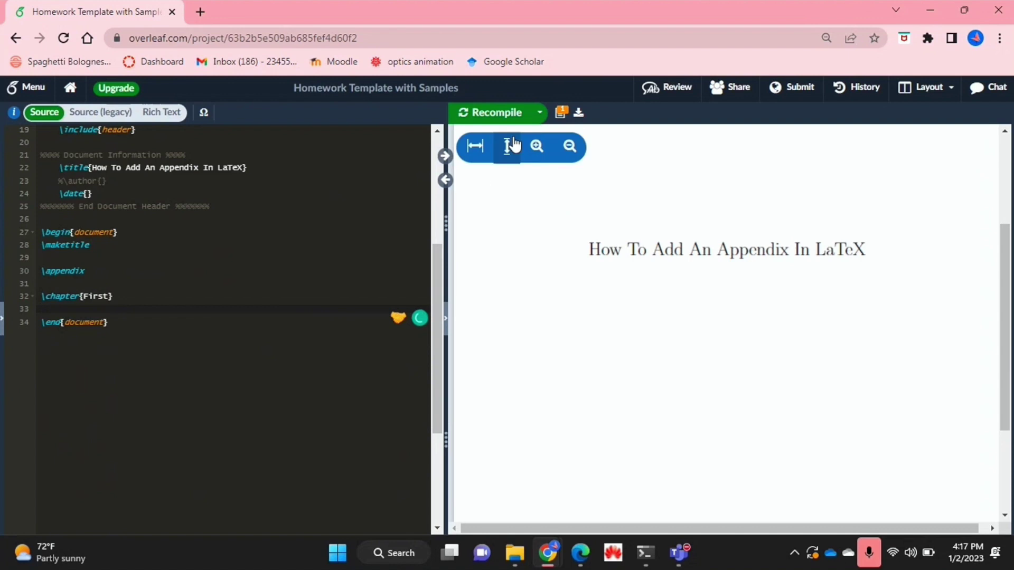
Step: Recompile and confirm the preview shows the Appendix A page with chapter First
{"action": "left_click", "coordinate": [497, 119]}
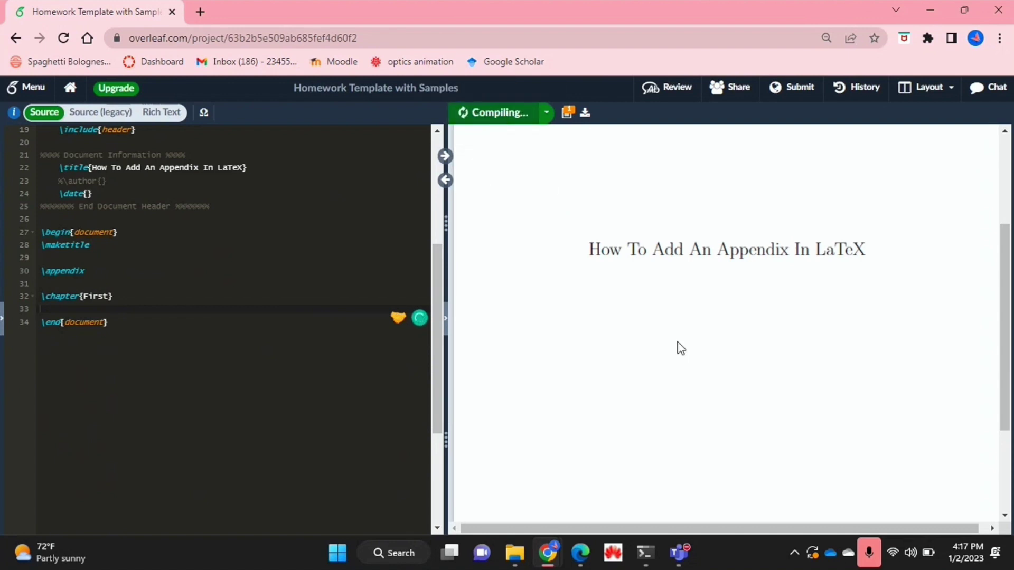
{"action": "scroll", "coordinate": [678, 350], "scroll_direction": "up", "scroll_amount": 1}
{"action": "scroll", "coordinate": [516, 231], "scroll_direction": "up", "scroll_amount": 2}
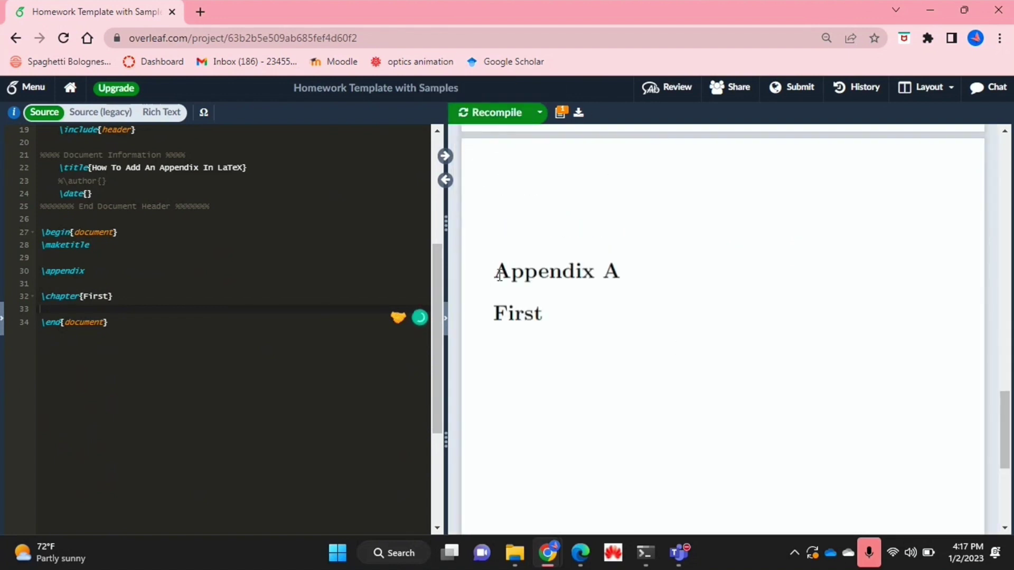
{"action": "left_click_drag", "start_coordinate": [493, 273], "coordinate": [620, 274]}
{"action": "left_click", "coordinate": [616, 272]}
{"action": "left_click", "coordinate": [229, 290]}
{"action": "scroll", "coordinate": [797, 316], "scroll_direction": "up", "scroll_amount": 3}
{"action": "scroll", "coordinate": [797, 315], "scroll_direction": "up", "scroll_amount": 3}
{"action": "scroll", "coordinate": [798, 315], "scroll_direction": "up", "scroll_amount": 3}
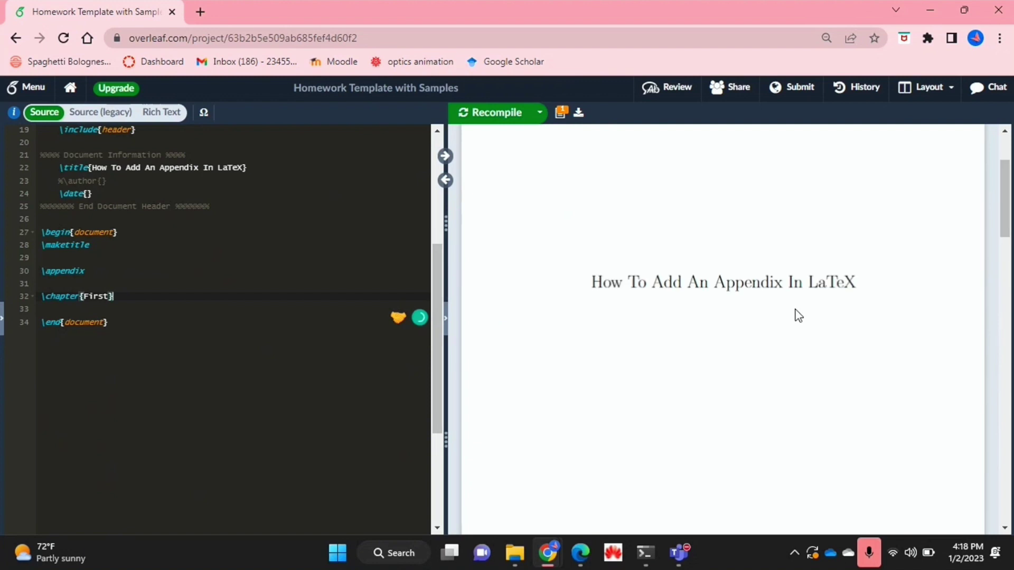